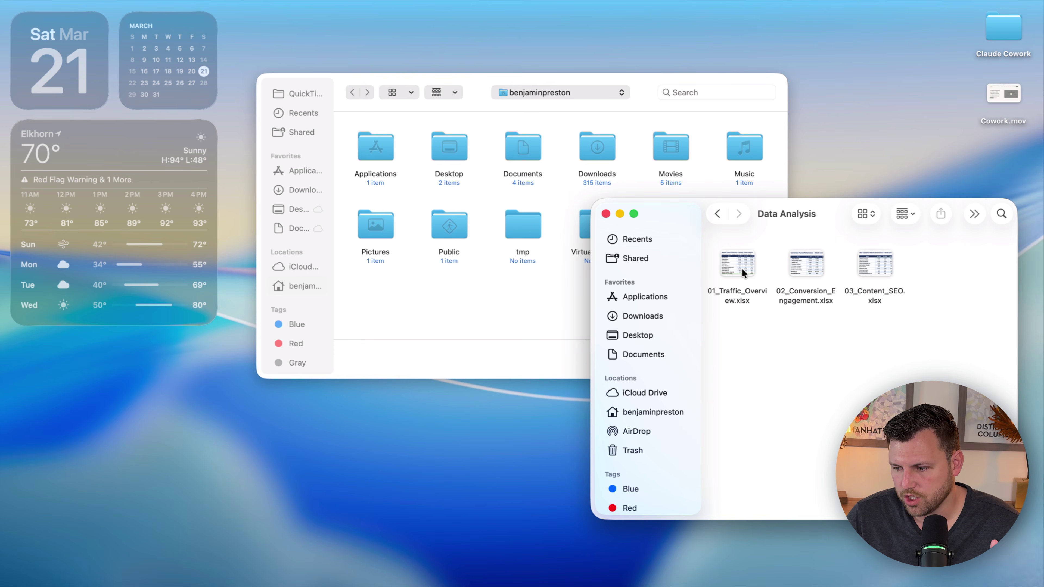
# Step: Open 01_Traffic_Overview.xlsx from the Data Analysis folder and view its Traffic by Channel, YoY Comparison and Monthly Traffic Summary sheets
pyautogui.click(747, 260)
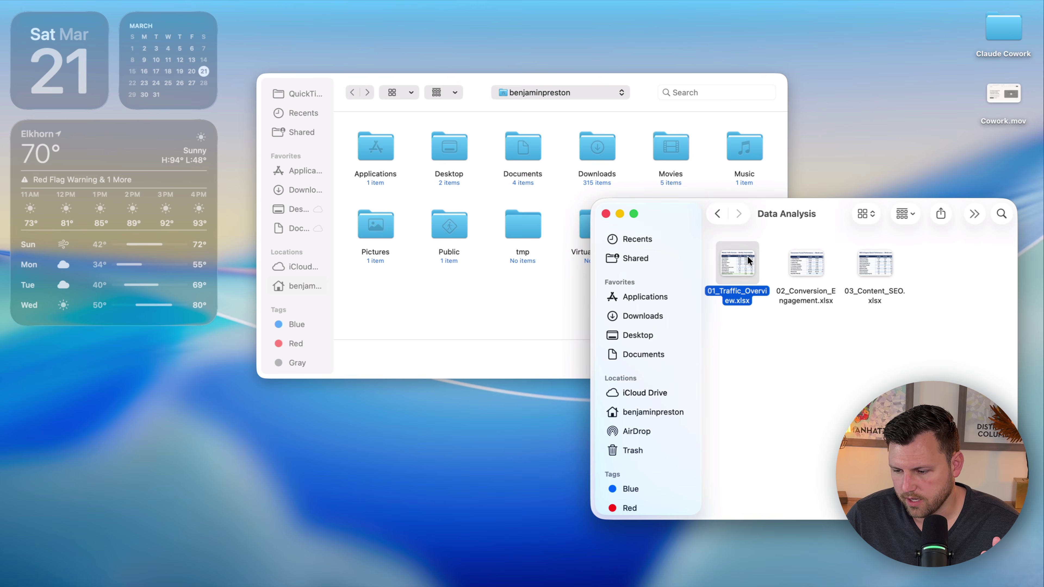
pyautogui.doubleClick(747, 260)
pyautogui.click(305, 338)
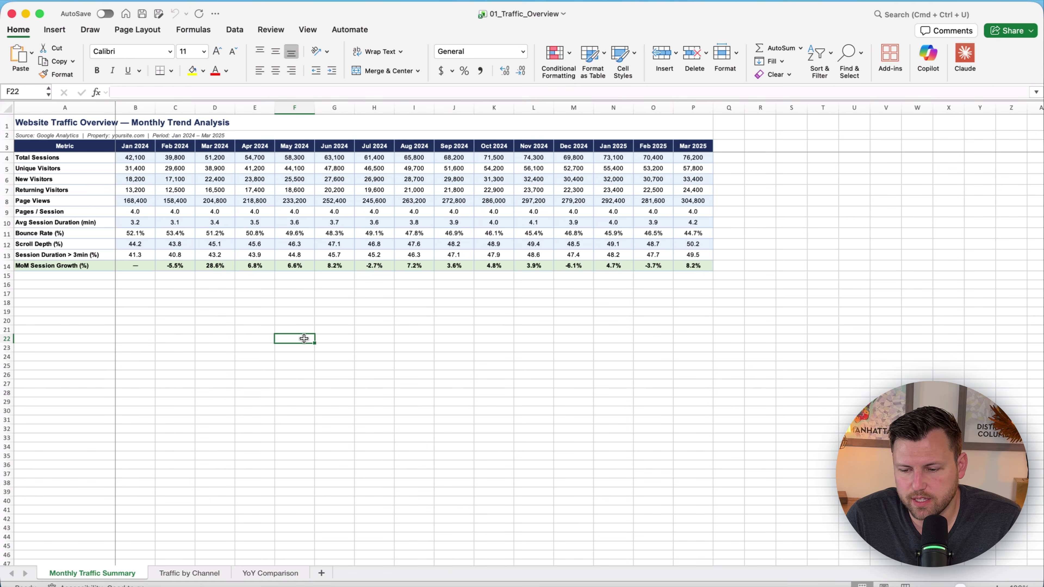
pyautogui.click(205, 573)
pyautogui.click(271, 573)
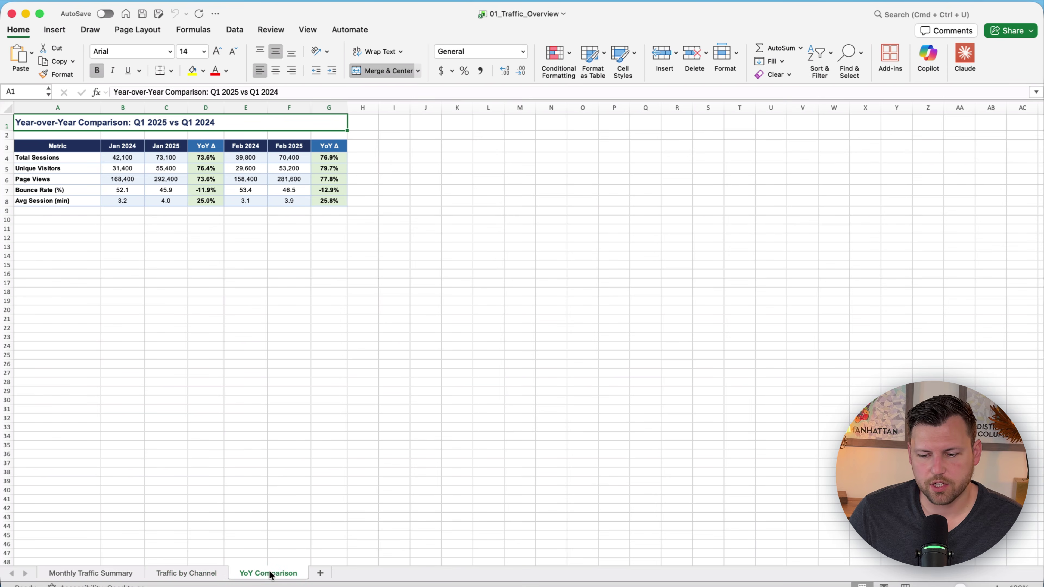
pyautogui.click(115, 575)
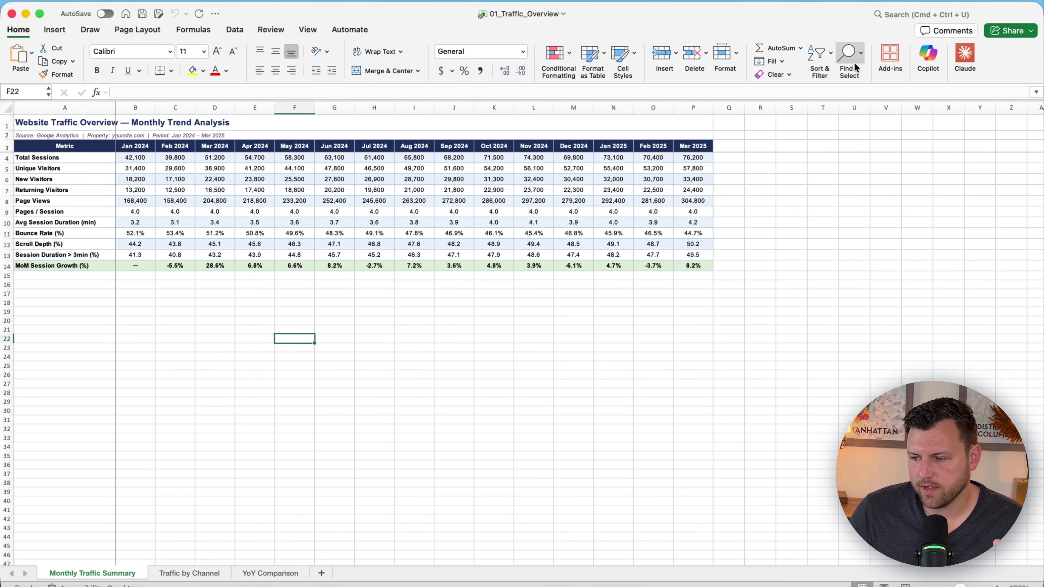
# Step: Ask the Claude add-in for a trend analysis of website traffic, compared to industry benchmarks, to learn whether performance is above or below expectations
pyautogui.click(890, 61)
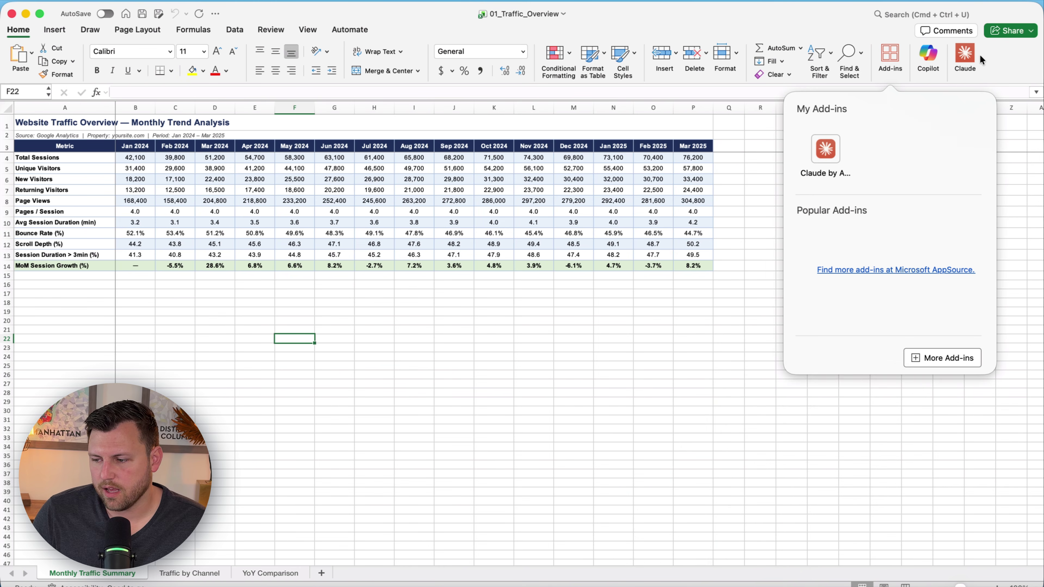
pyautogui.click(965, 56)
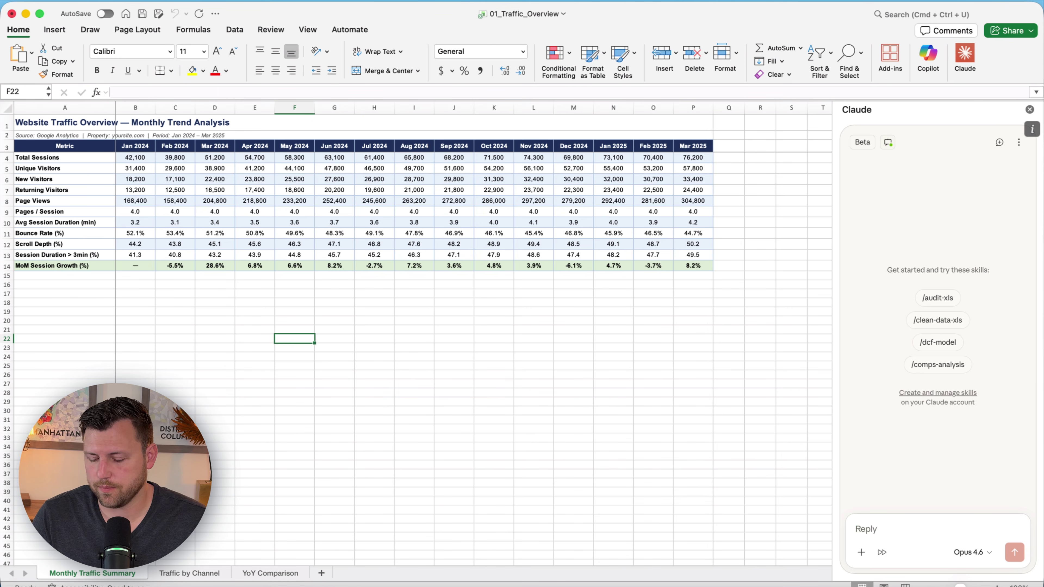
pyautogui.write('giv')
pyautogui.write('e me a trend')
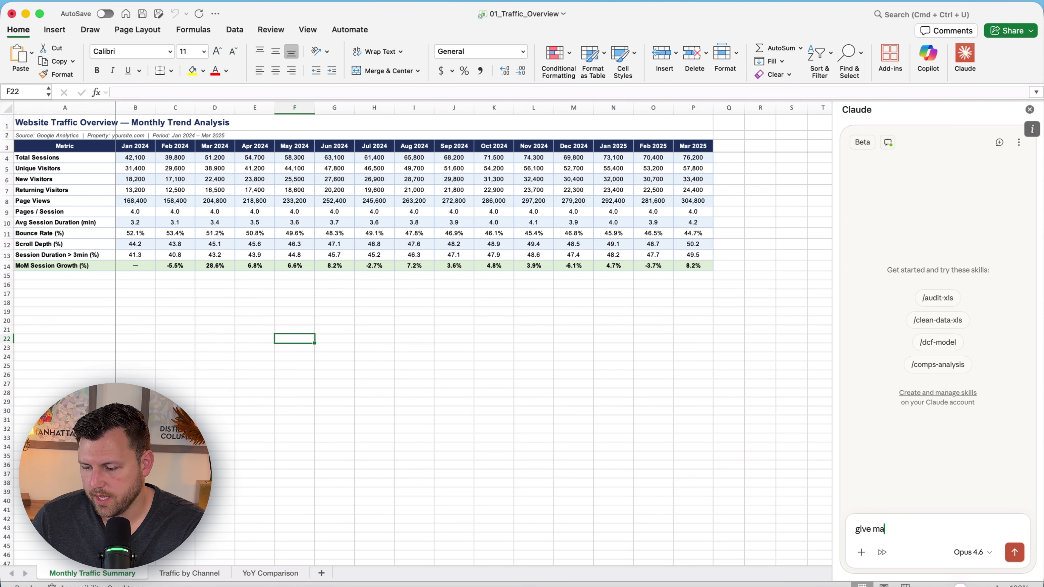
pyautogui.write(' analysis of ')
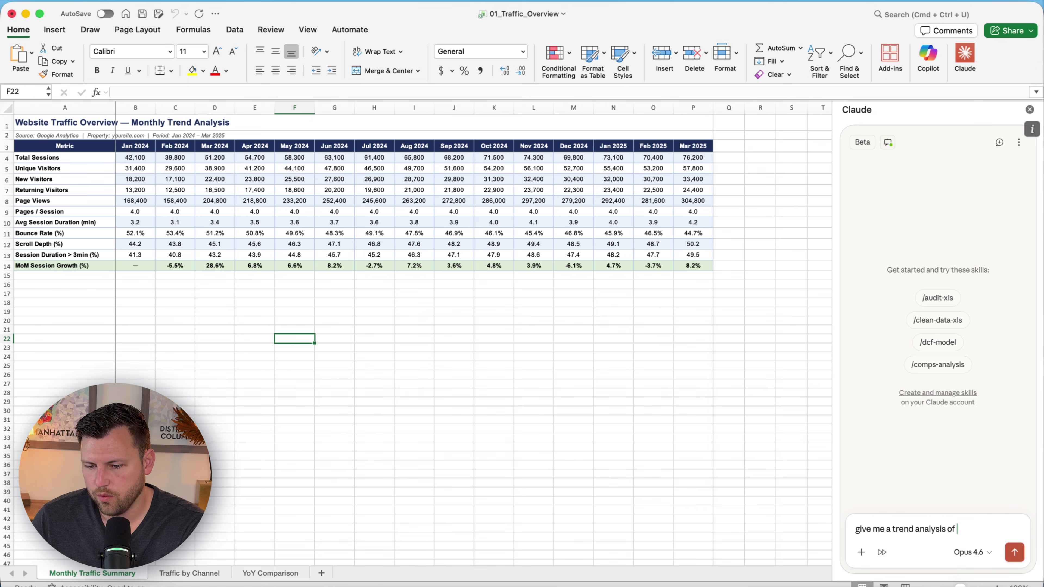
pyautogui.write('website traffic and')
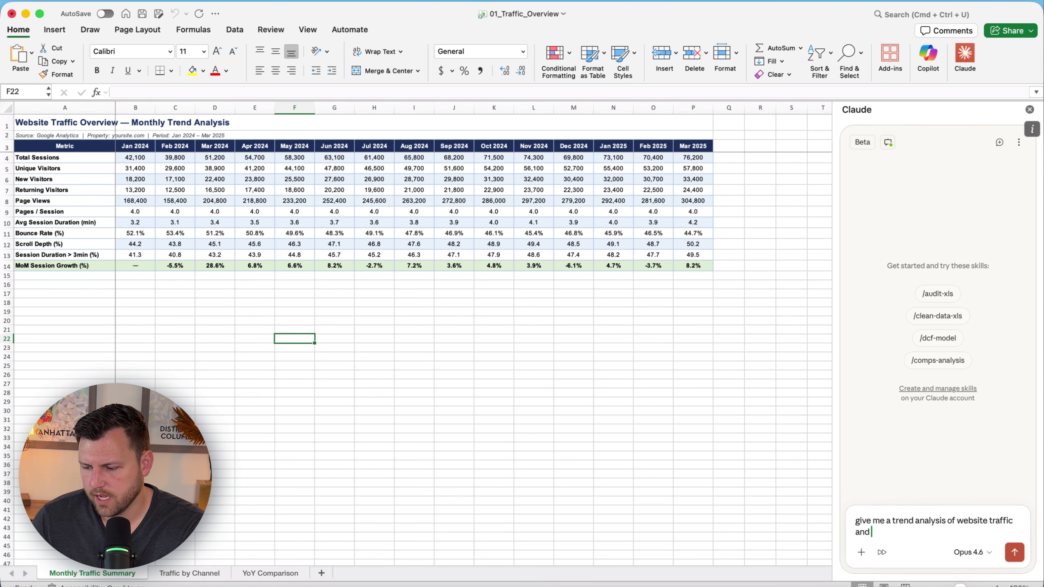
pyautogui.write(' compare it to')
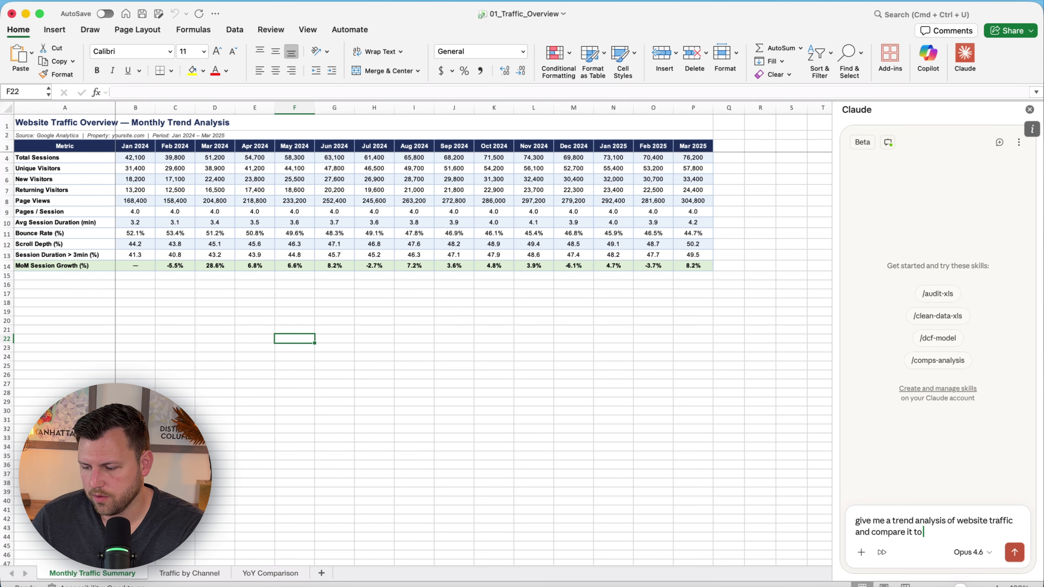
pyautogui.write(' industry benchmarks to elet')
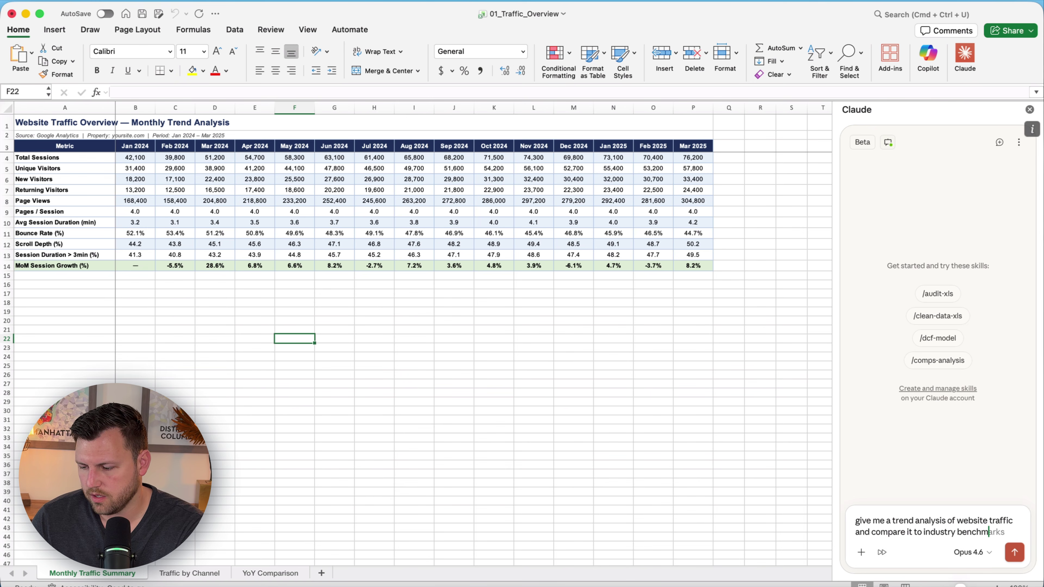
pyautogui.press('BackSpace')
pyautogui.press('BackSpace')
pyautogui.press('BackSpace')
pyautogui.press('BackSpace')
pyautogui.write("let me know if we're")
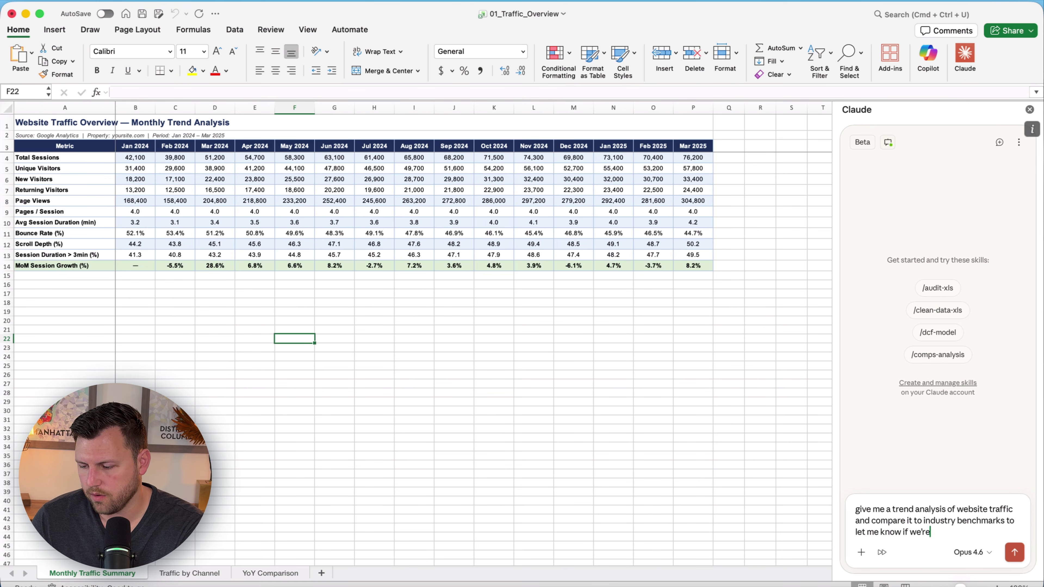
pyautogui.write(' performing above or below expe')
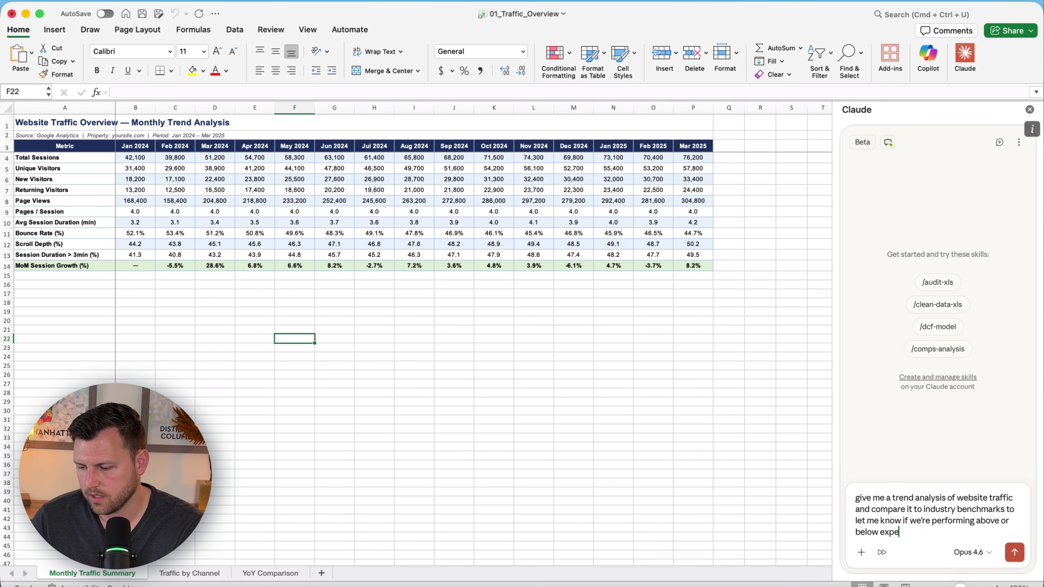
pyautogui.write('catations')
pyautogui.press('Return')
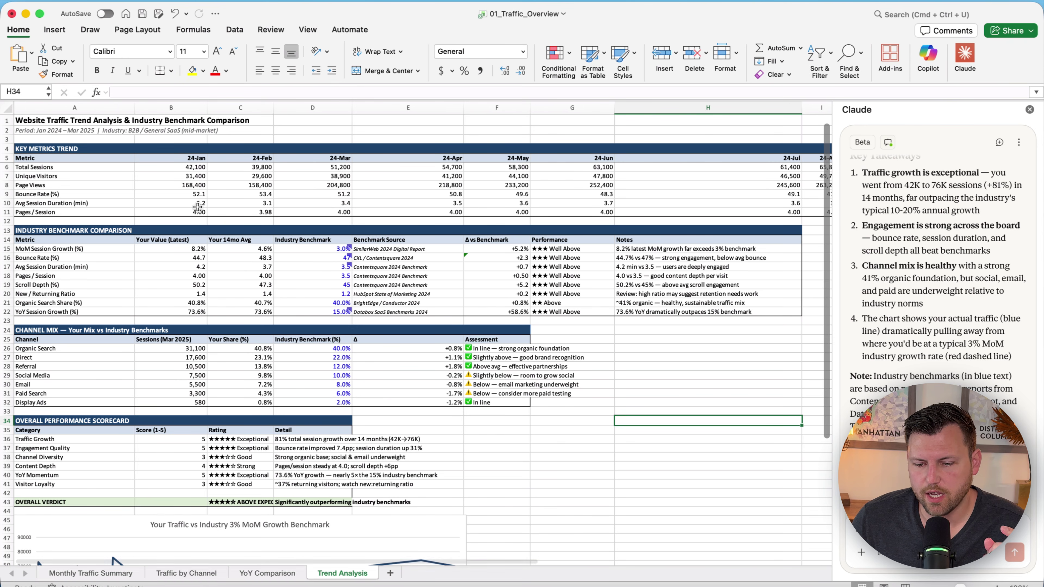
# Step: Review the Key Metrics Trend and Industry Benchmark Comparison sections of the Trend Analysis sheet
pyautogui.moveTo(49, 166); pyautogui.dragTo(565, 210)
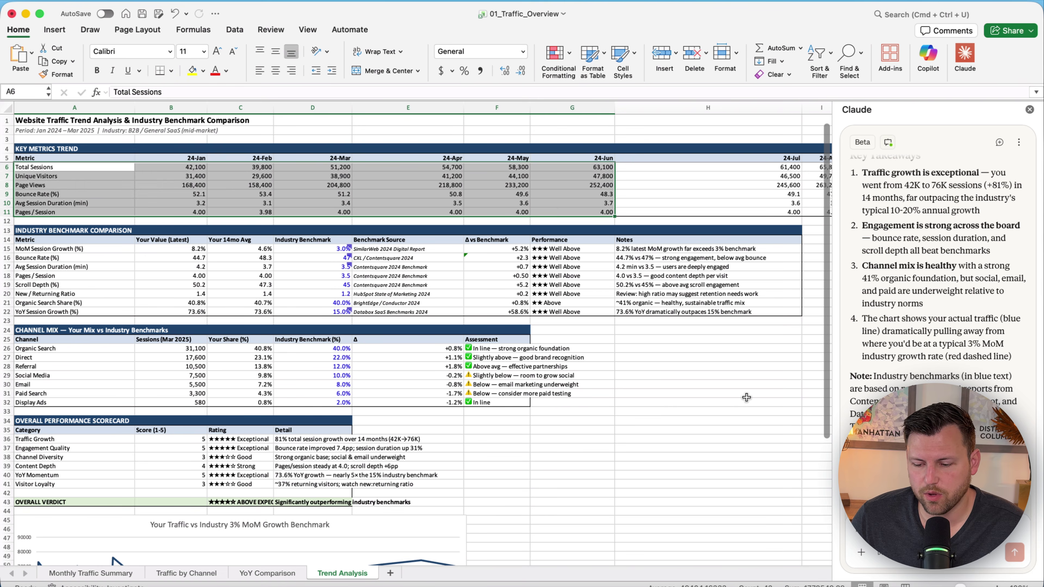
pyautogui.click(695, 401)
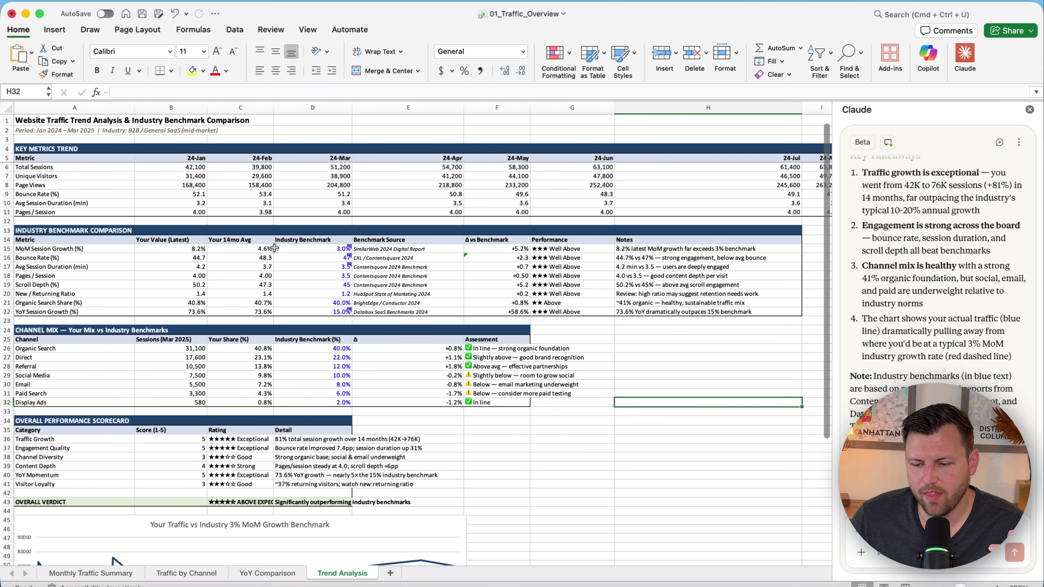
pyautogui.moveTo(289, 248)
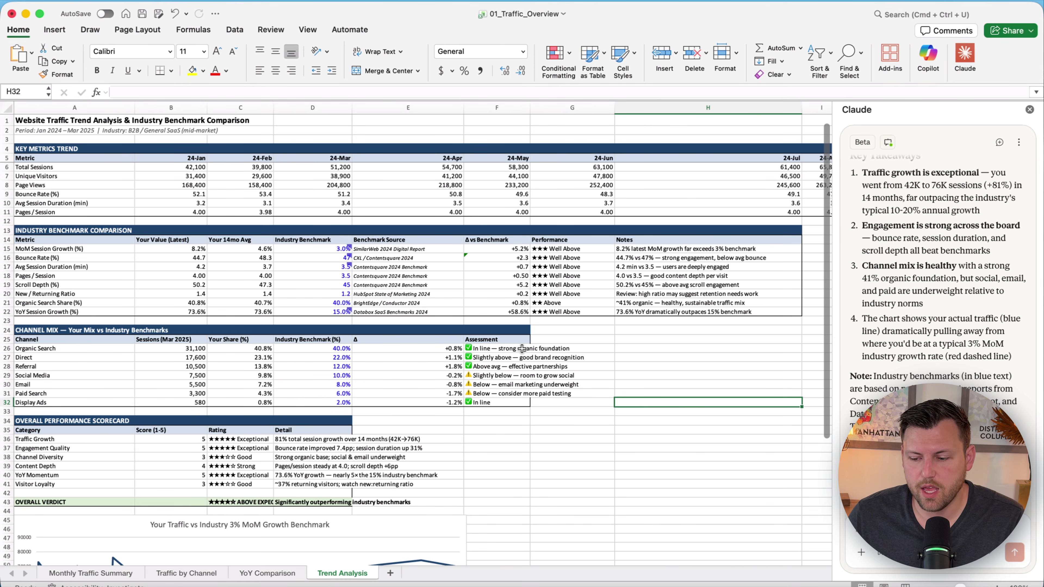
# Step: Close the Claude pane and examine the enlarged Trend Analysis report, from benchmark comparison to performance scorecard and growth chart
pyautogui.click(1028, 110)
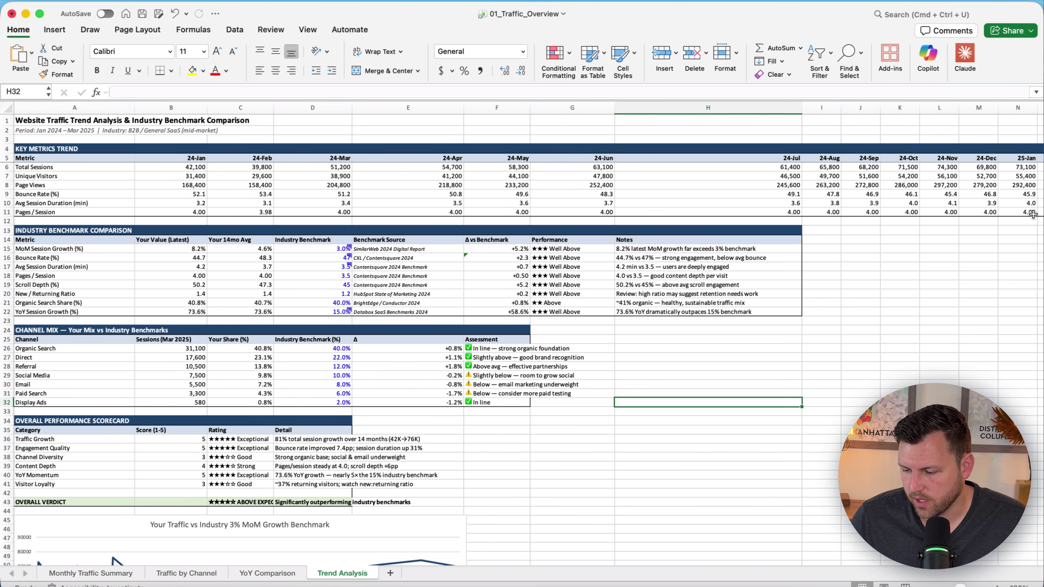
pyautogui.click(998, 586)
pyautogui.scroll(4, 691, 414)
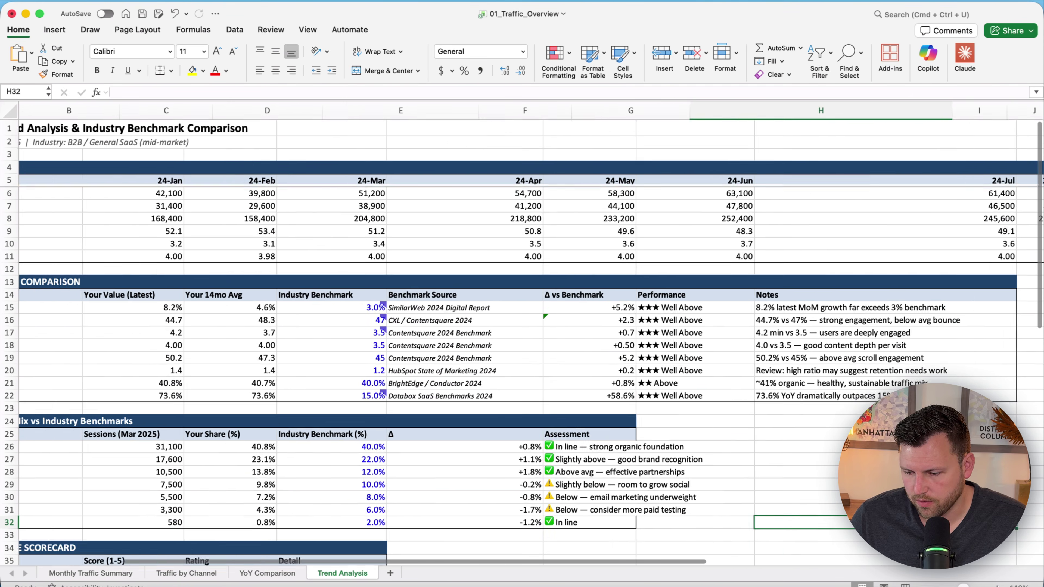
pyautogui.scroll(-4, 675, 390)
pyautogui.hscroll(-4, 675, 389)
pyautogui.hscroll(-2, 674, 389)
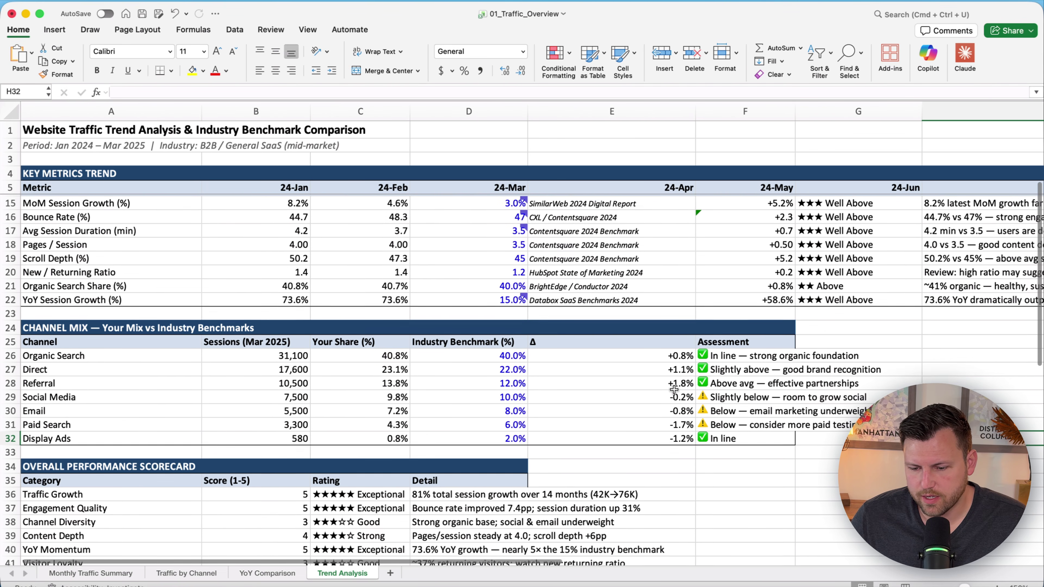
pyautogui.scroll(-5, 67, 373)
pyautogui.scroll(-10, 84, 369)
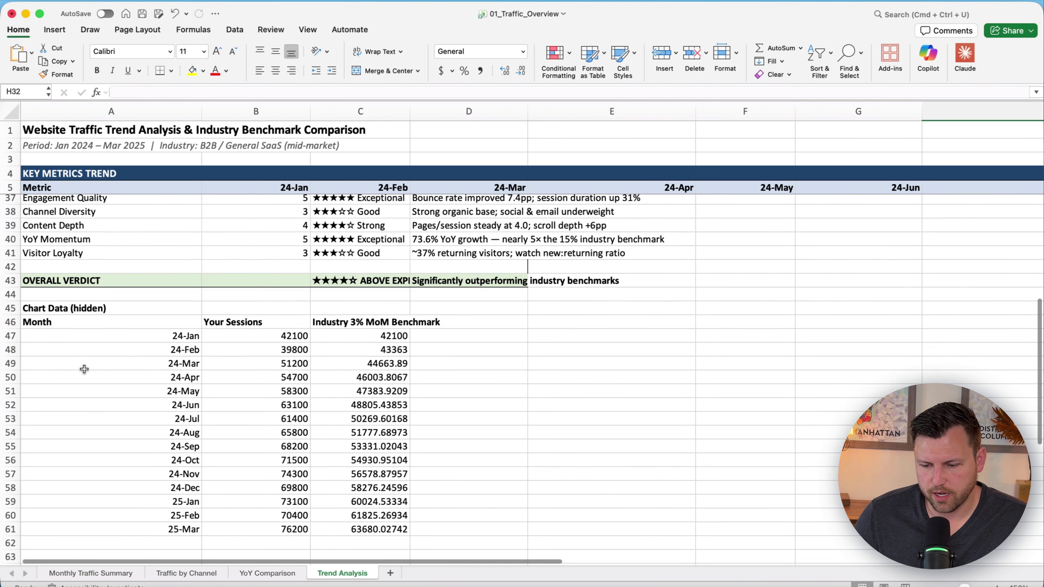
pyautogui.scroll(12, 84, 369)
pyautogui.scroll(-1, 85, 369)
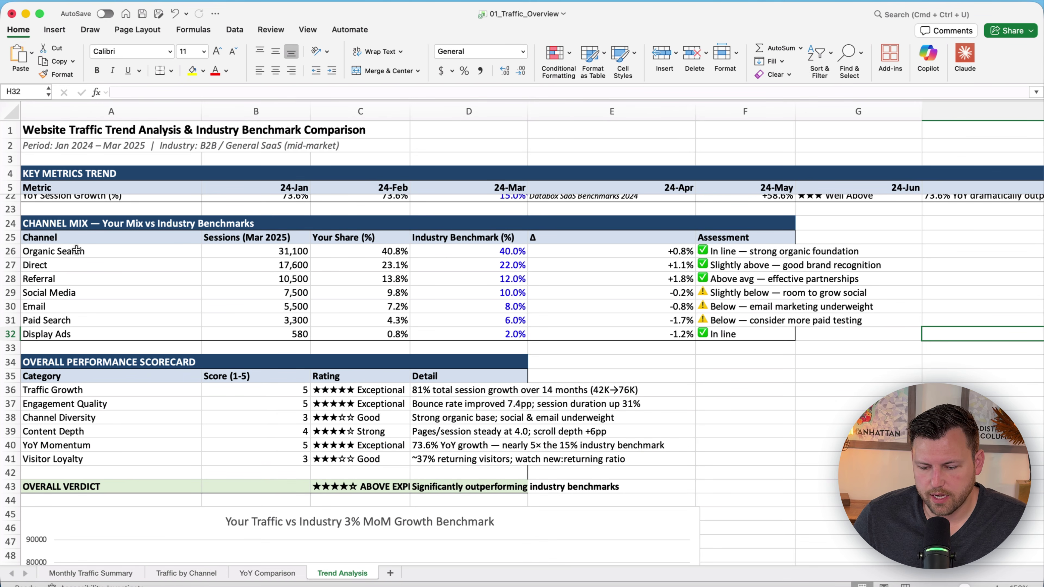
pyautogui.scroll(-8, 186, 335)
pyautogui.scroll(10, 185, 335)
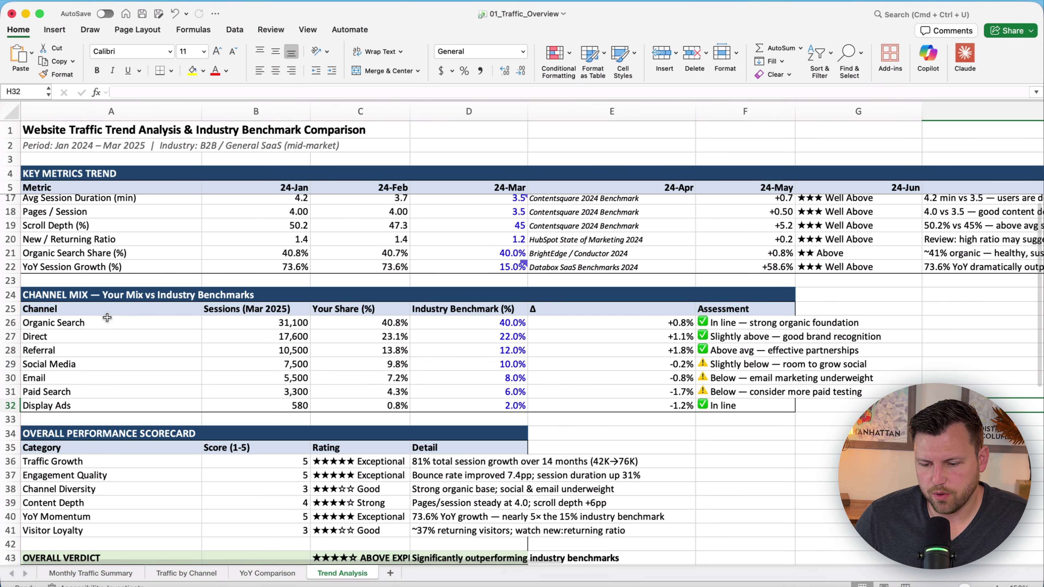
# Step: Examine the Channel Mix section's channels, their shares against industry benchmarks, and the assessment for each channel
pyautogui.moveTo(107, 318); pyautogui.dragTo(111, 406)
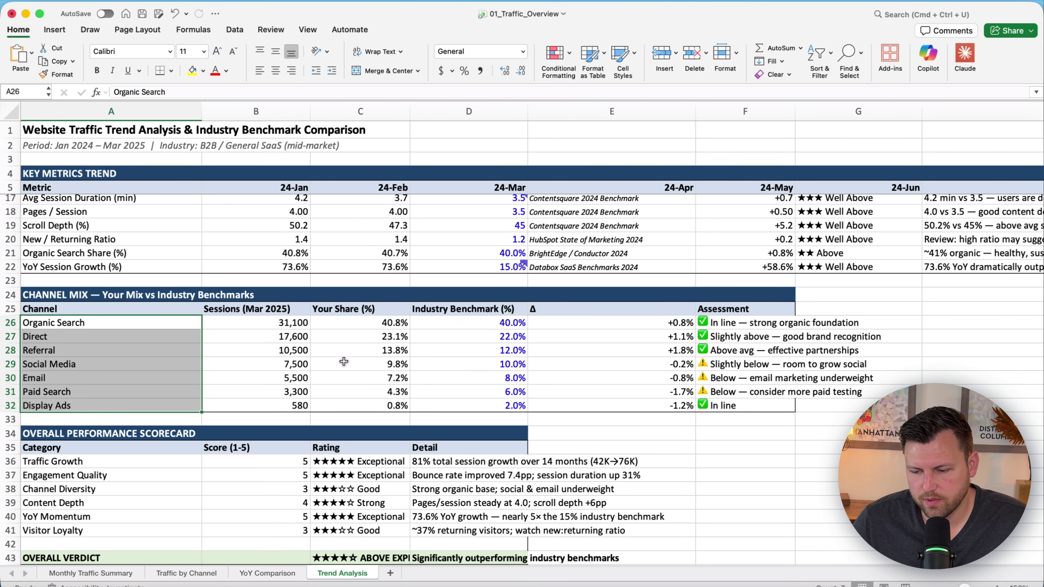
pyautogui.moveTo(402, 326); pyautogui.dragTo(459, 402)
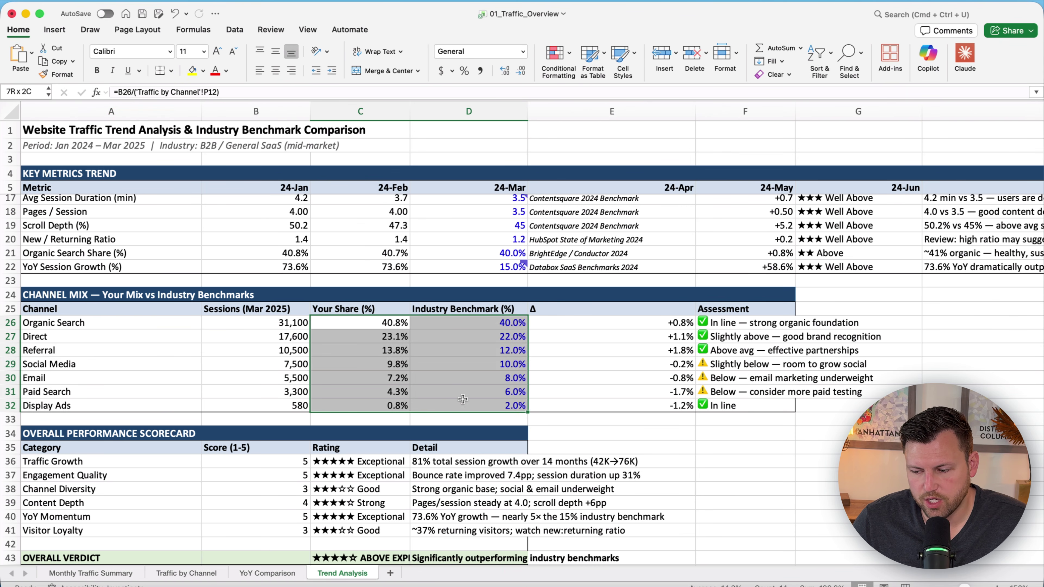
pyautogui.click(729, 322)
pyautogui.moveTo(730, 322); pyautogui.dragTo(774, 399)
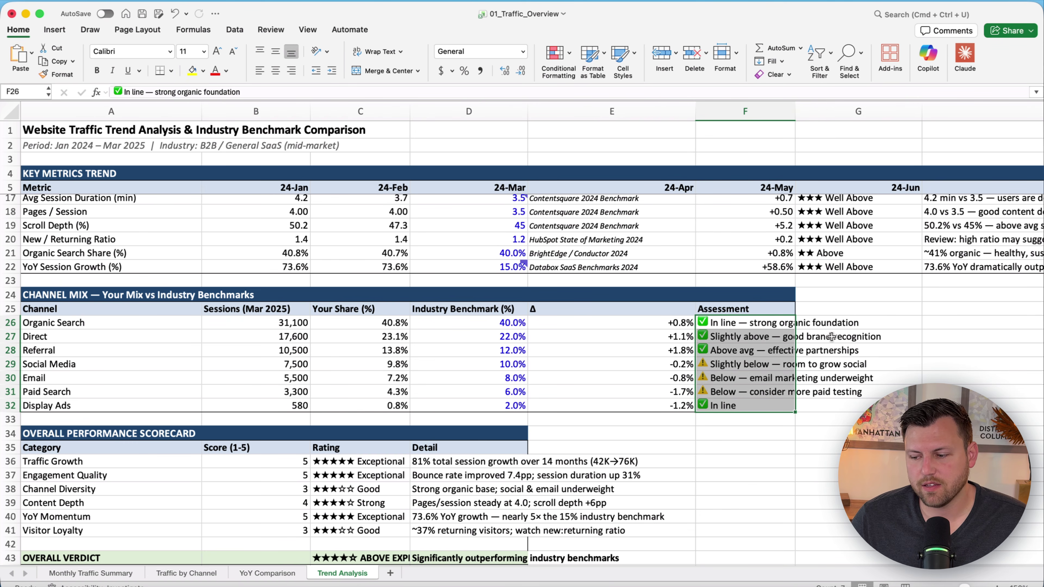
pyautogui.click(841, 320)
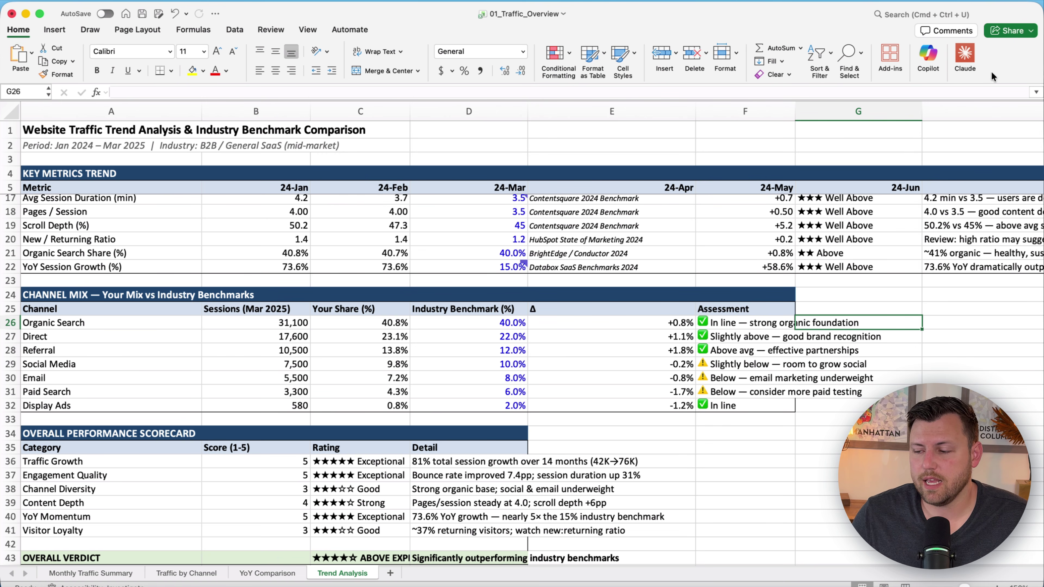
# Step: Reopen the Claude add-in alongside the Trend Analysis sheet
pyautogui.click(963, 54)
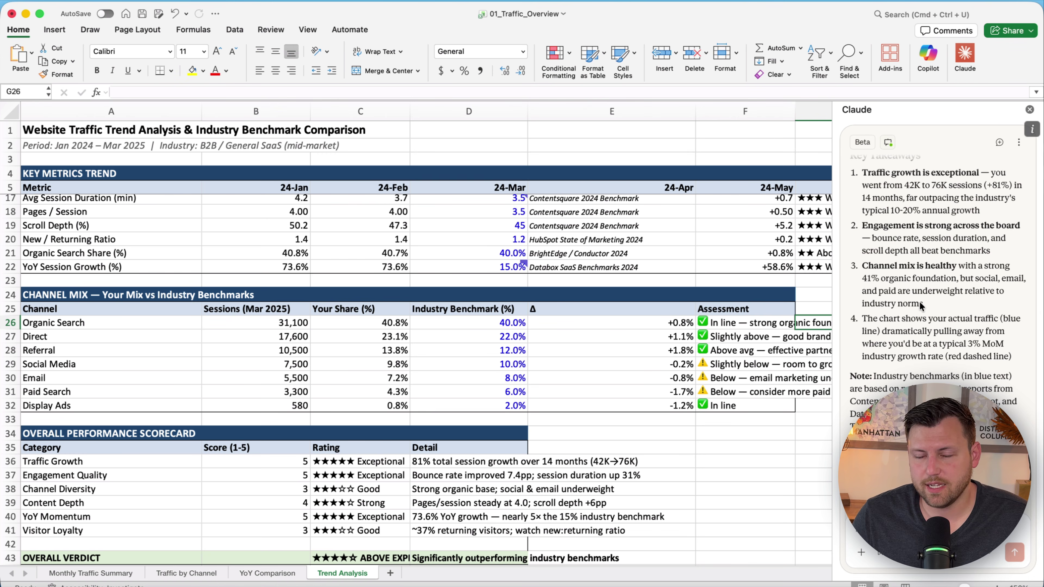